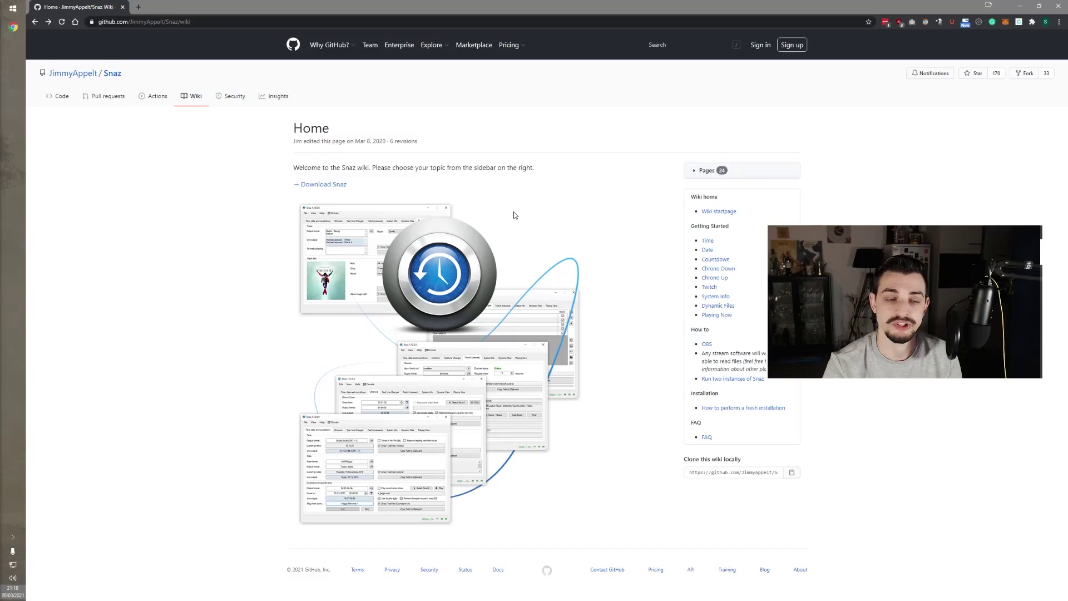
- Follow the Download Snaz link on the Snaz wiki home page
{"action": "left_click", "coordinate": [325, 185]}
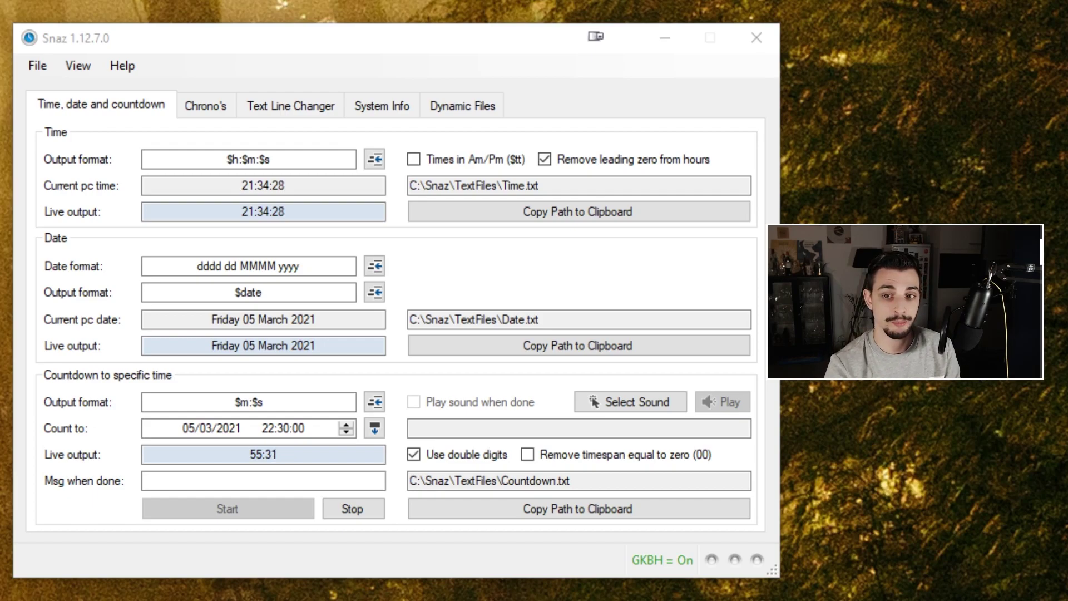
- Try the time output format $h:$m in Snaz and restore it to $h:$m:$s
{"action": "left_click", "coordinate": [369, 162]}
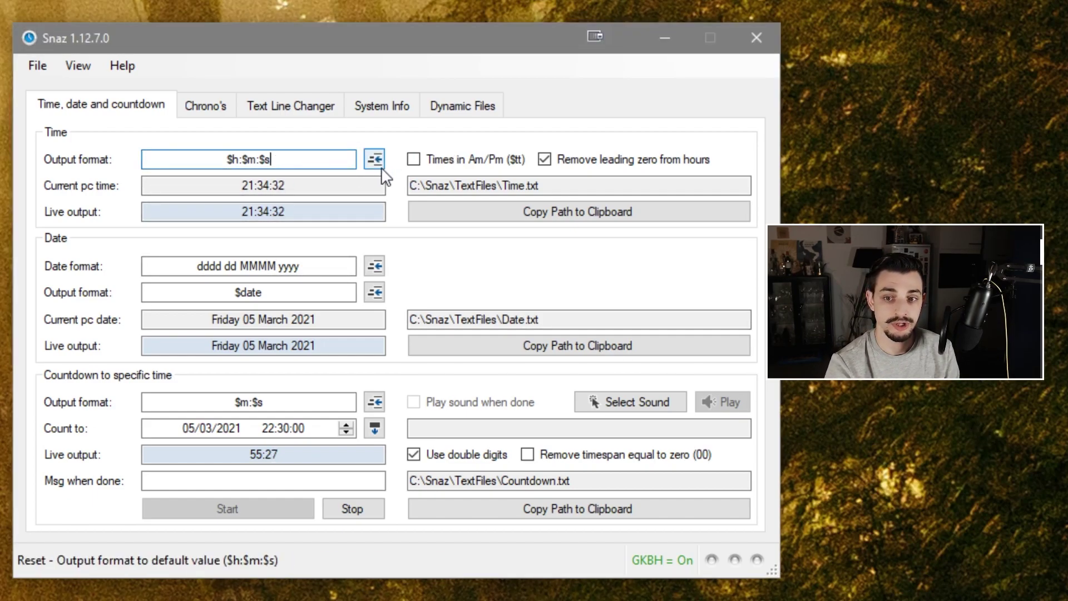
{"action": "mouse_move", "coordinate": [293, 153]}
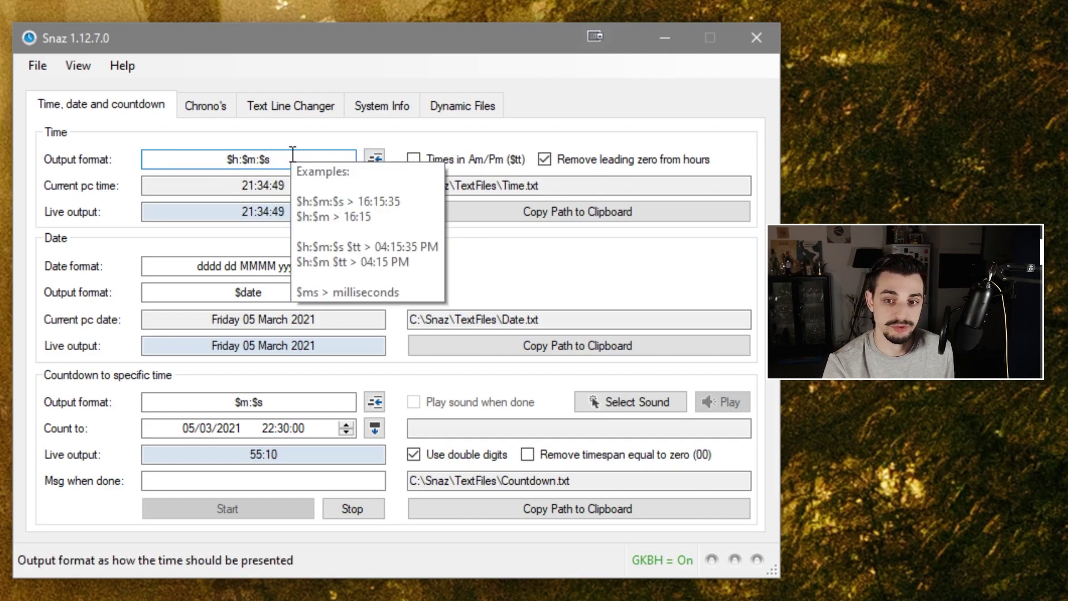
{"action": "left_click_drag", "start_coordinate": [292, 155], "coordinate": [191, 152]}
{"action": "key", "text": "BackSpace"}
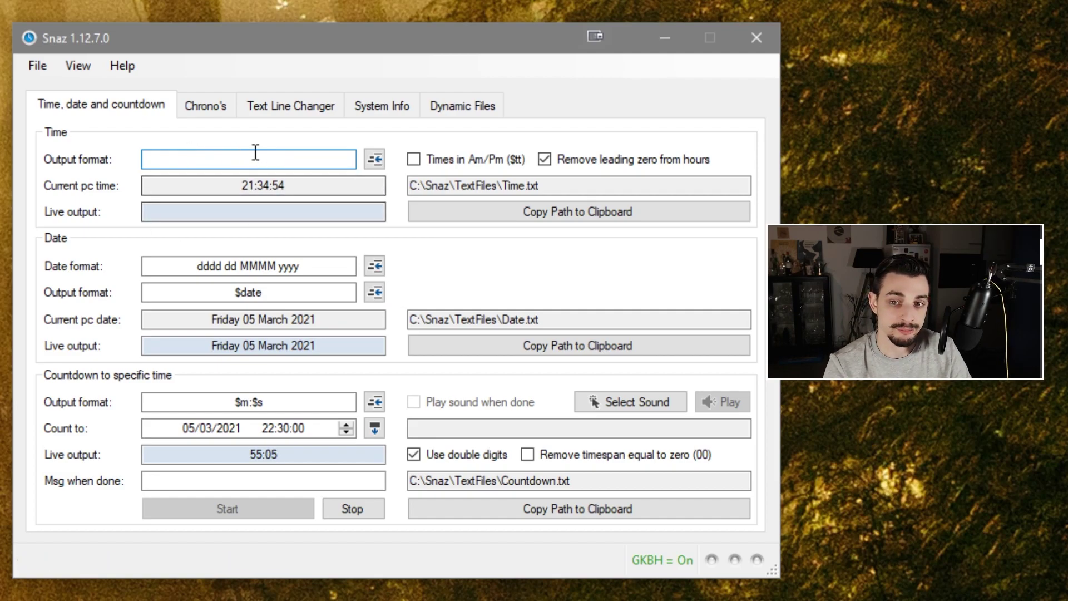
{"action": "mouse_move", "coordinate": [253, 158]}
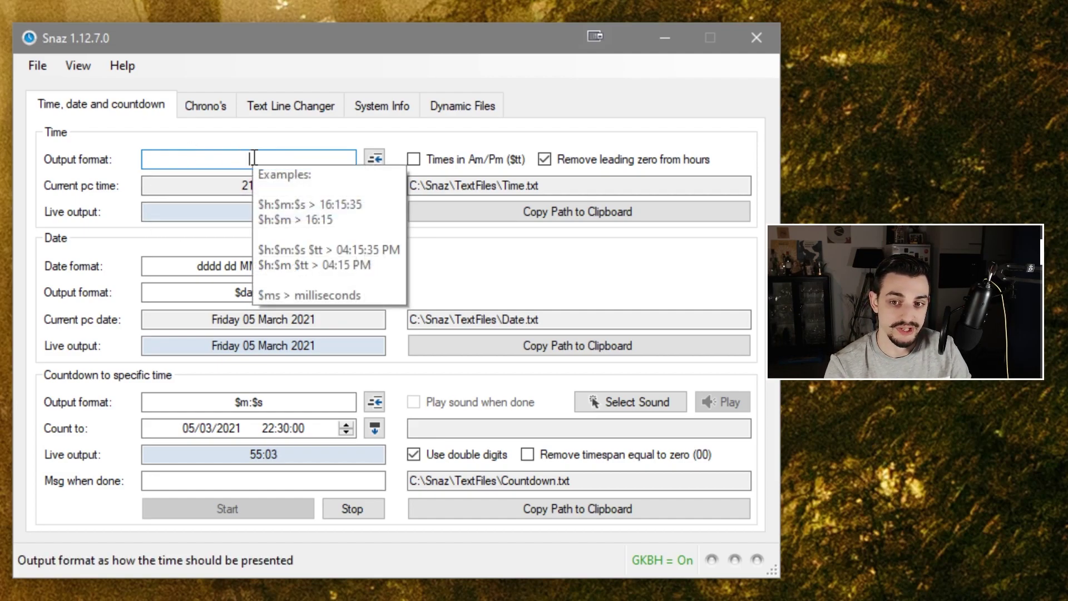
{"action": "type", "text": "$h:$m"}
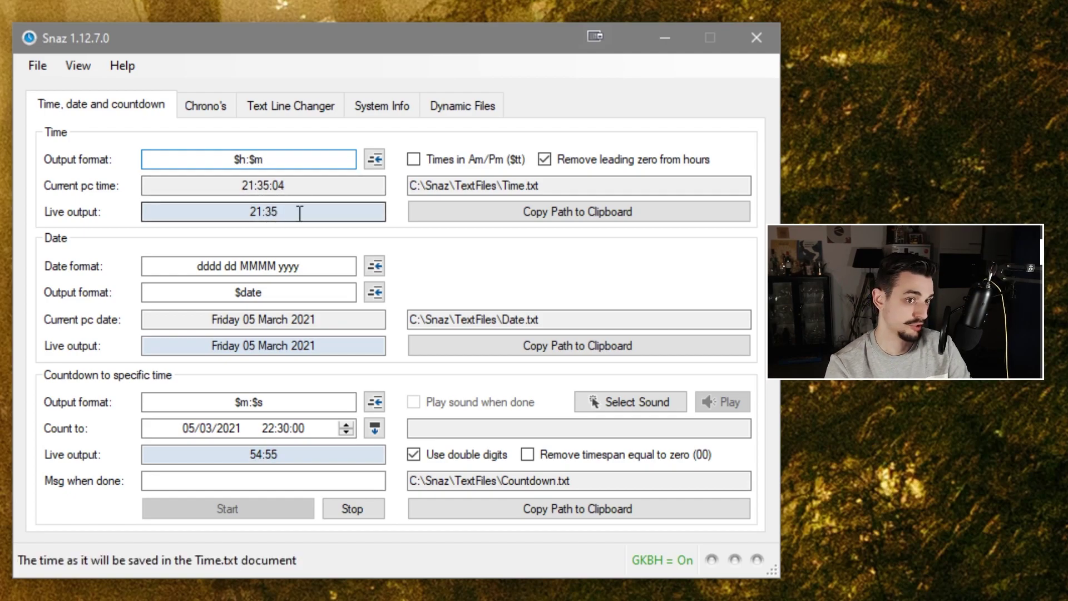
{"action": "type", "text": ":$s"}
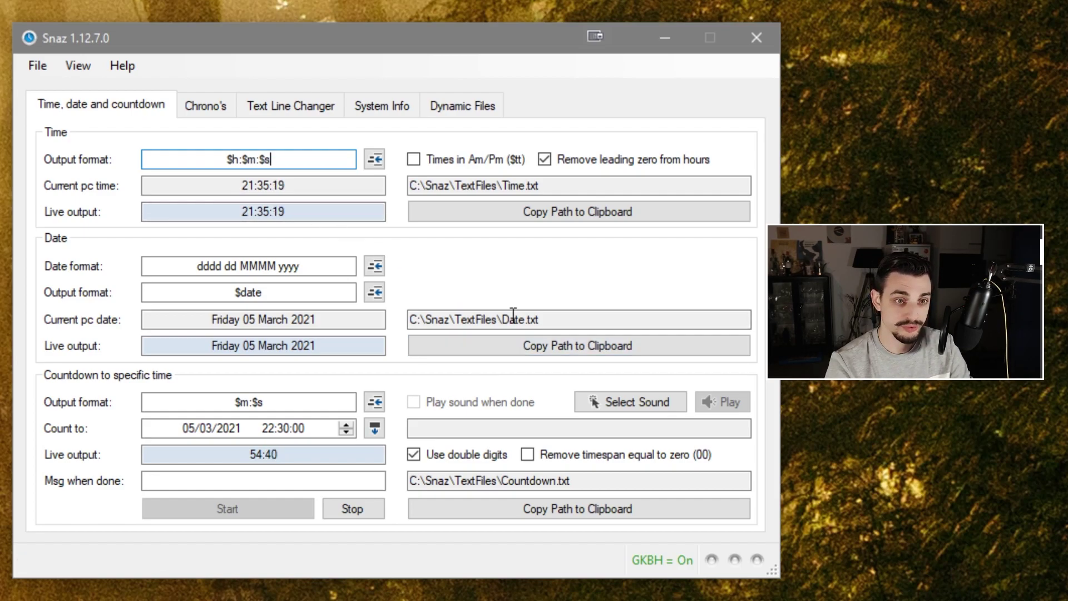
- Copy the path of the Time.txt output file to the clipboard
{"action": "left_click", "coordinate": [625, 219]}
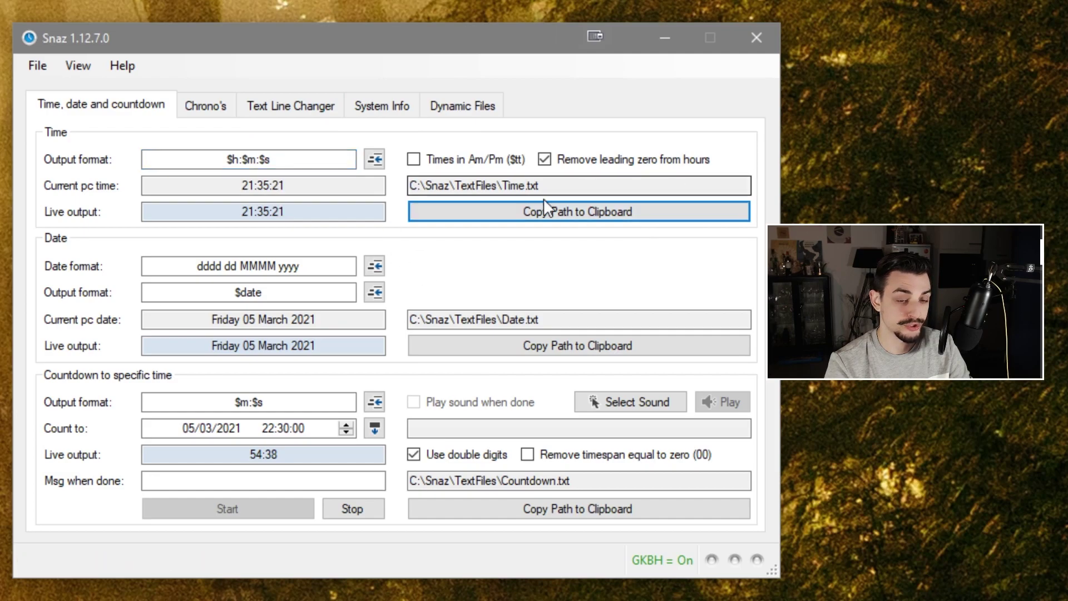
{"action": "left_click_drag", "start_coordinate": [503, 186], "coordinate": [394, 183]}
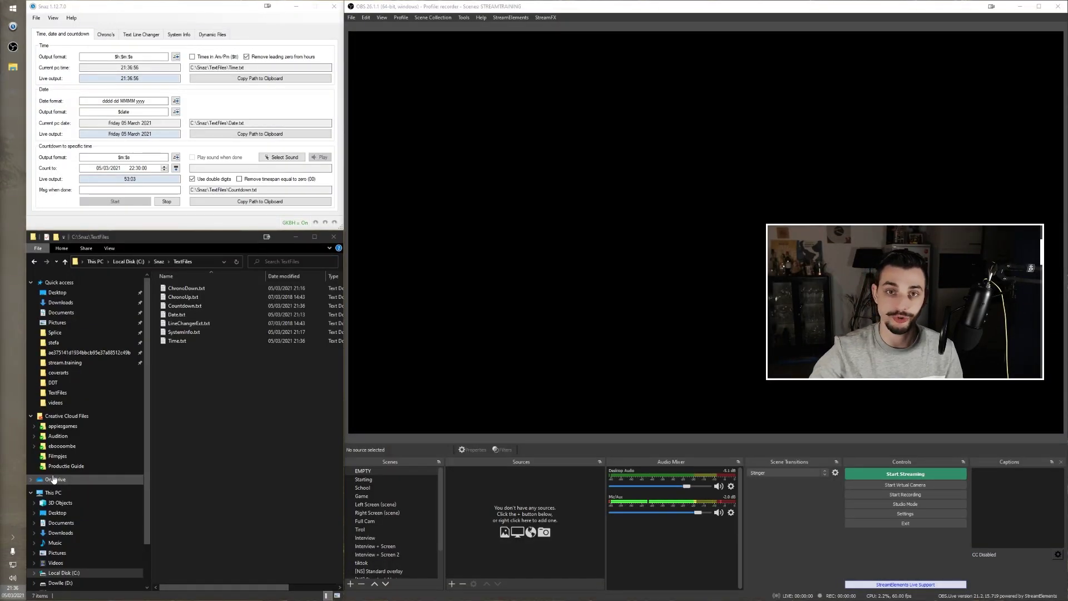
- Add Time.txt from the Snaz TextFiles folder to the EMPTY scene in OBS and place it in the canvas's lower-left area
{"action": "left_click_drag", "start_coordinate": [177, 340], "coordinate": [579, 257]}
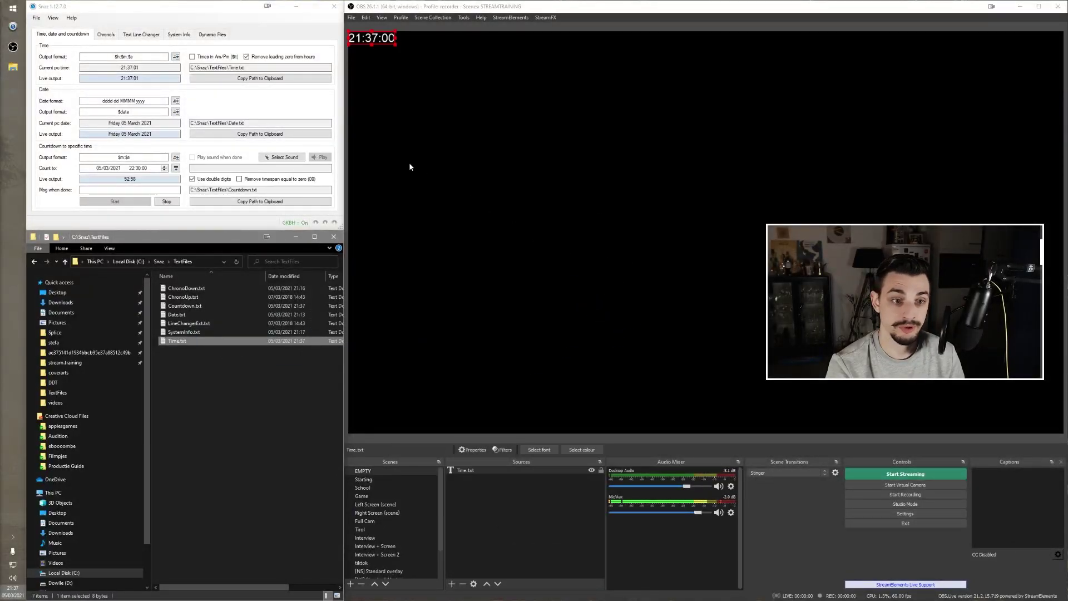
{"action": "left_click_drag", "start_coordinate": [370, 40], "coordinate": [424, 344]}
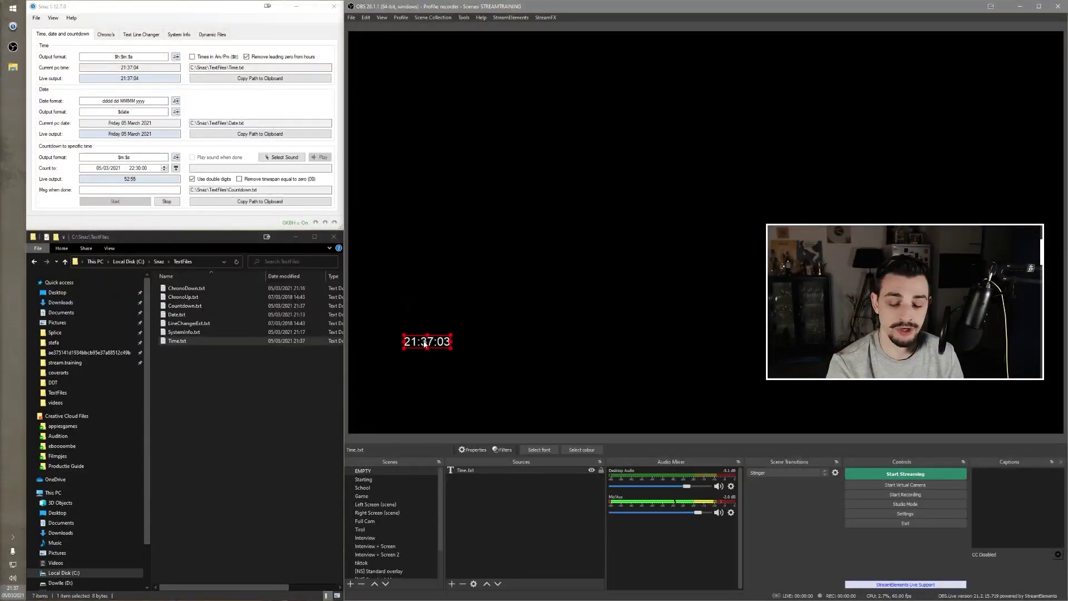
{"action": "left_click", "coordinate": [271, 345]}
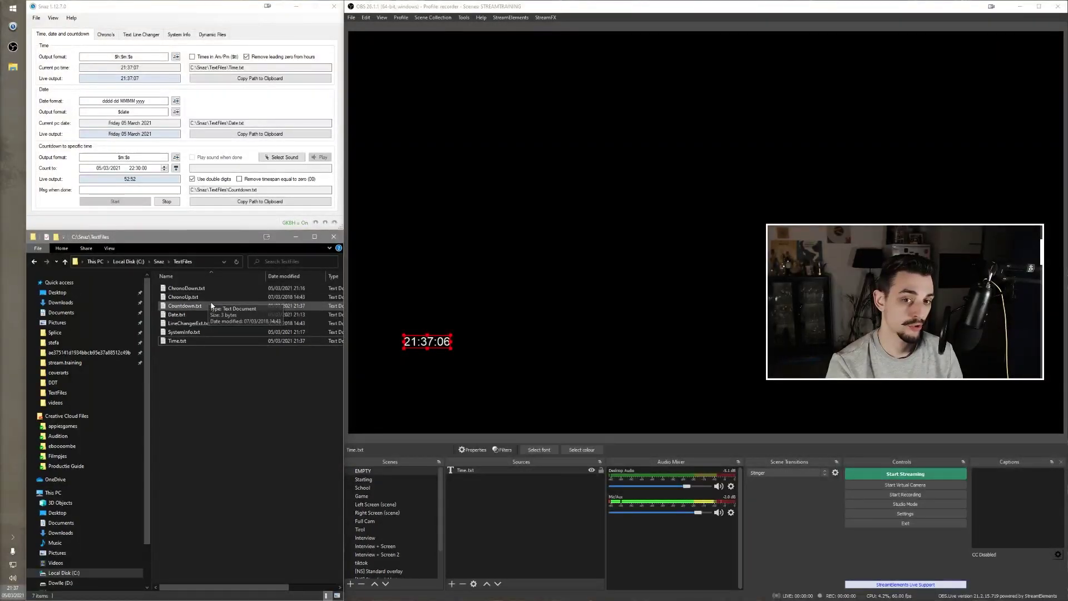
{"action": "left_click", "coordinate": [208, 324]}
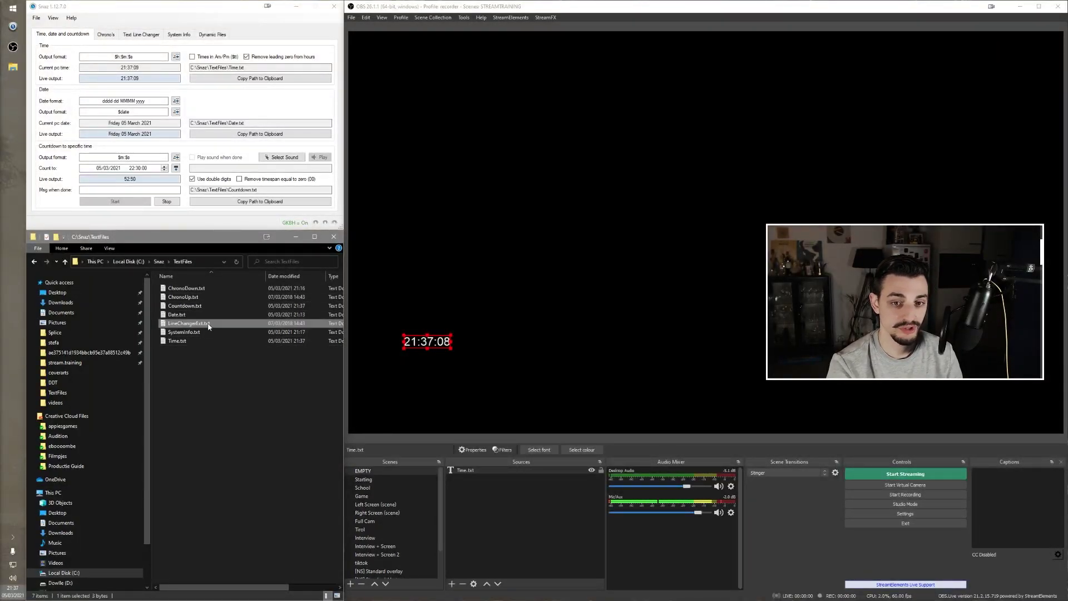
{"action": "left_click", "coordinate": [190, 342]}
{"action": "left_click", "coordinate": [202, 411]}
{"action": "left_click_drag", "start_coordinate": [427, 341], "coordinate": [419, 361]}
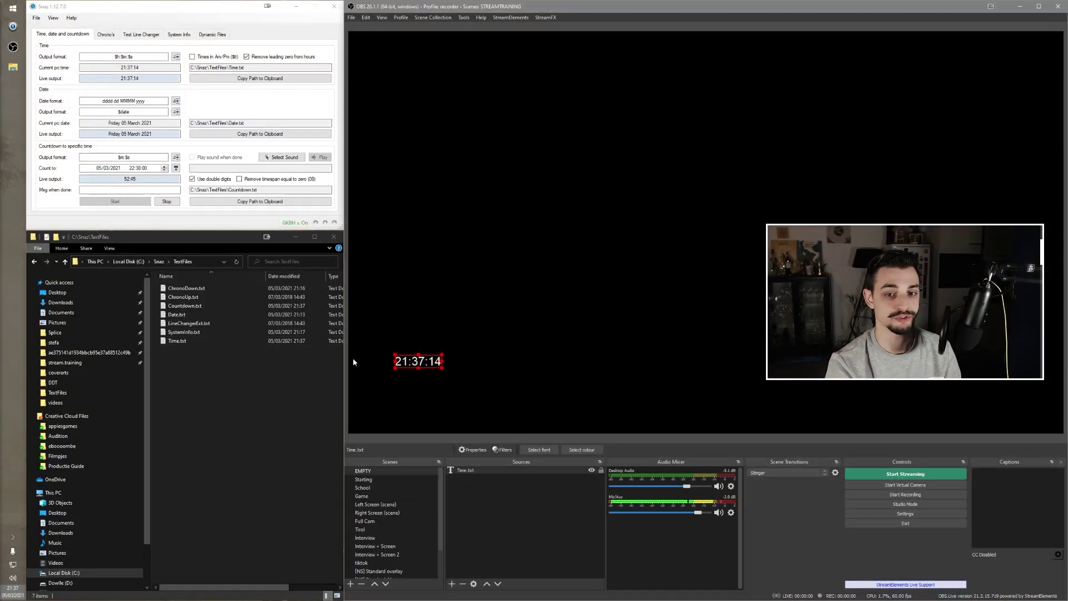
- Add Date.txt and Countdown.txt to the scene, with the date in the upper middle and the countdown in the lower middle of the canvas
{"action": "left_click_drag", "start_coordinate": [176, 314], "coordinate": [550, 185]}
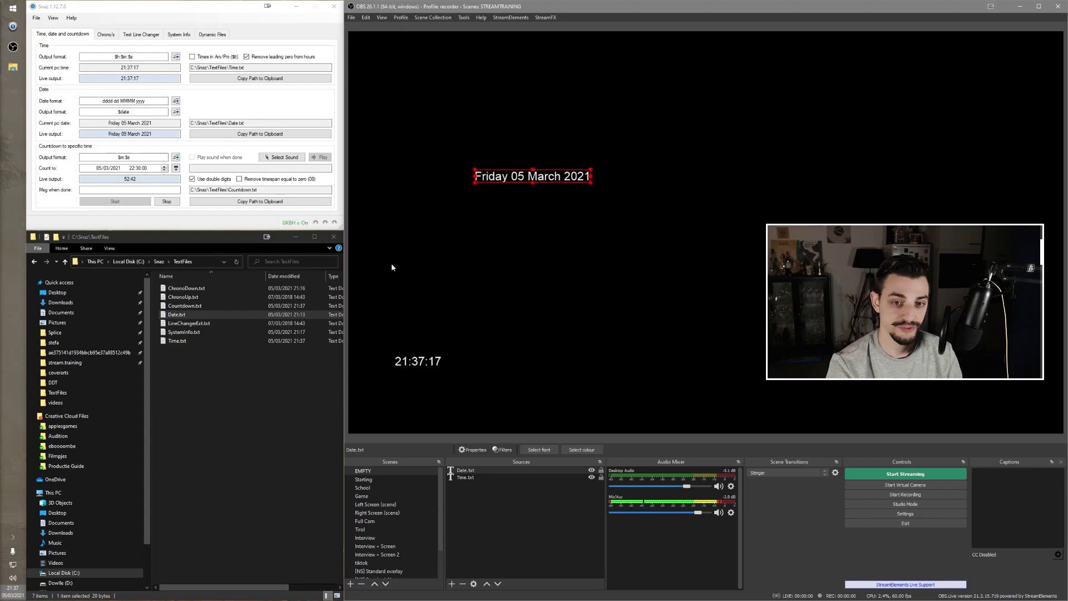
{"action": "left_click_drag", "start_coordinate": [184, 305], "coordinate": [663, 329]}
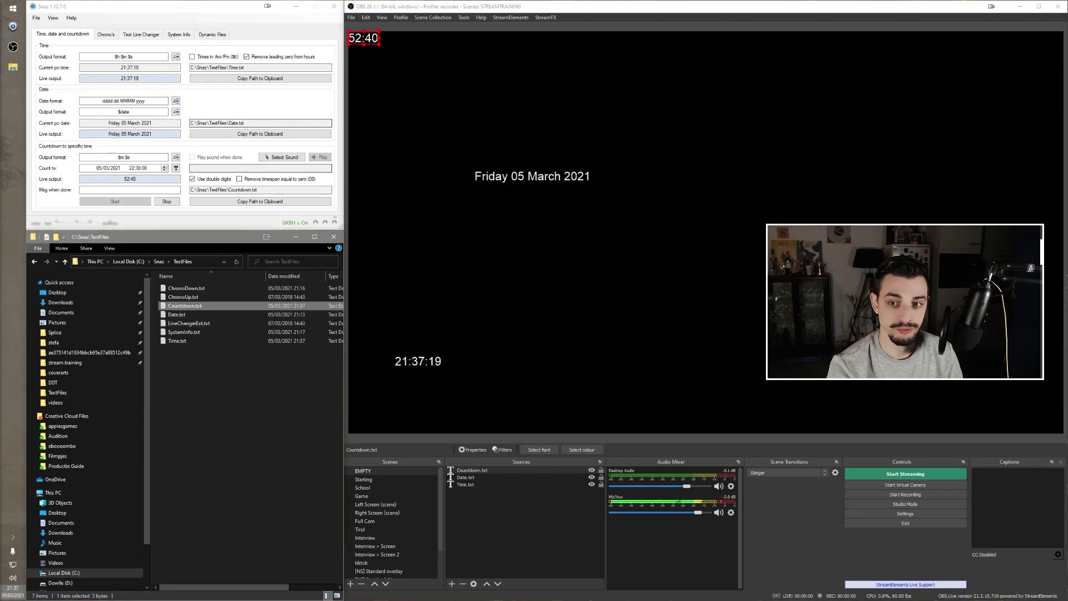
{"action": "left_click_drag", "start_coordinate": [364, 38], "coordinate": [693, 353]}
- View the chrono timer settings in Snaz and return to the time, date and countdown settings
{"action": "left_click", "coordinate": [106, 34]}
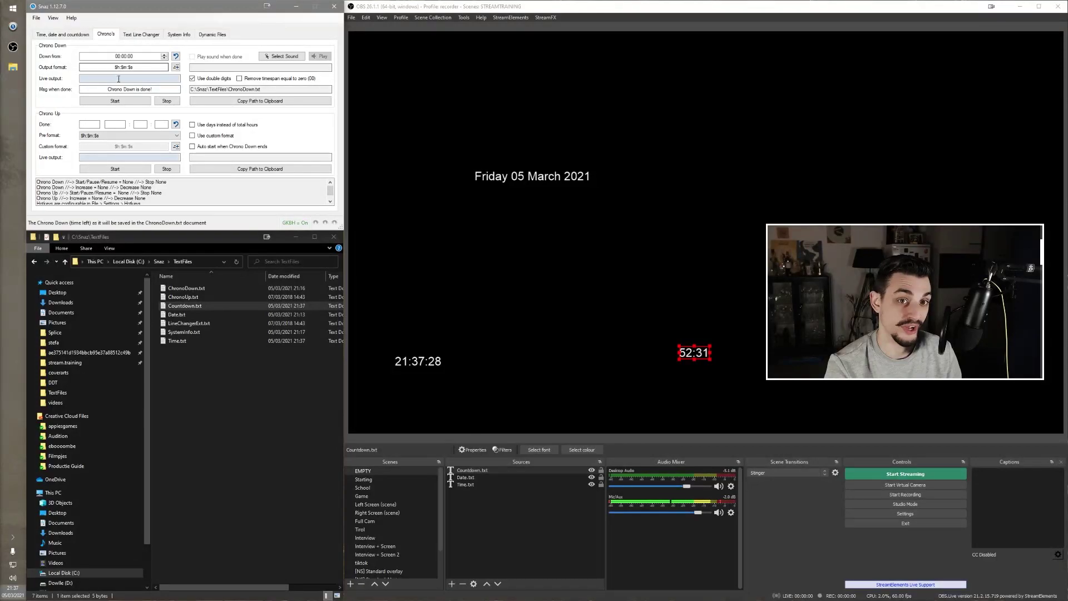
{"action": "left_click", "coordinate": [63, 34]}
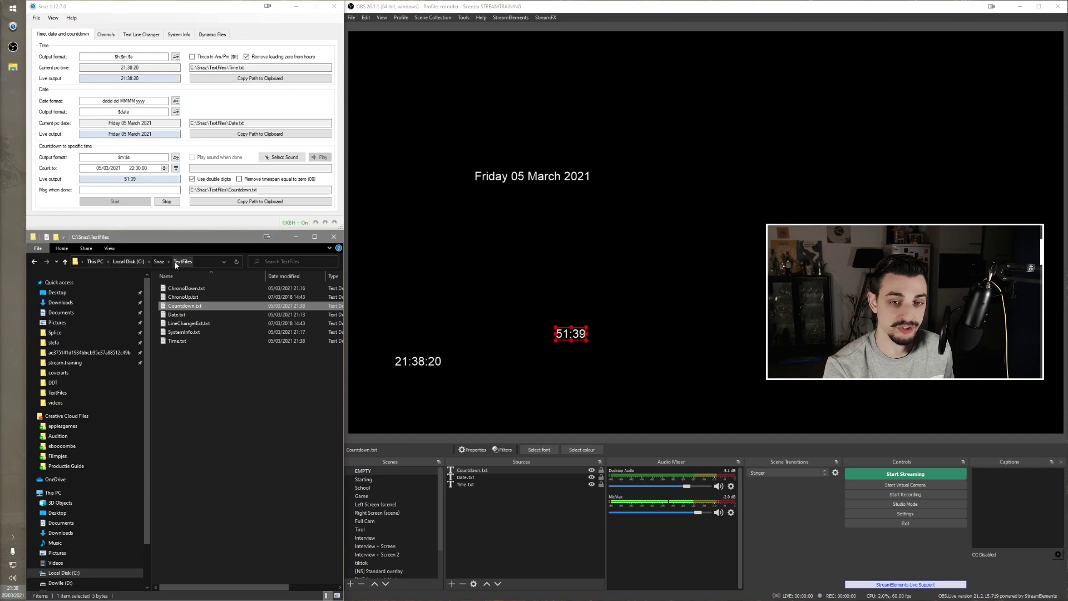
{"action": "left_click", "coordinate": [213, 431]}
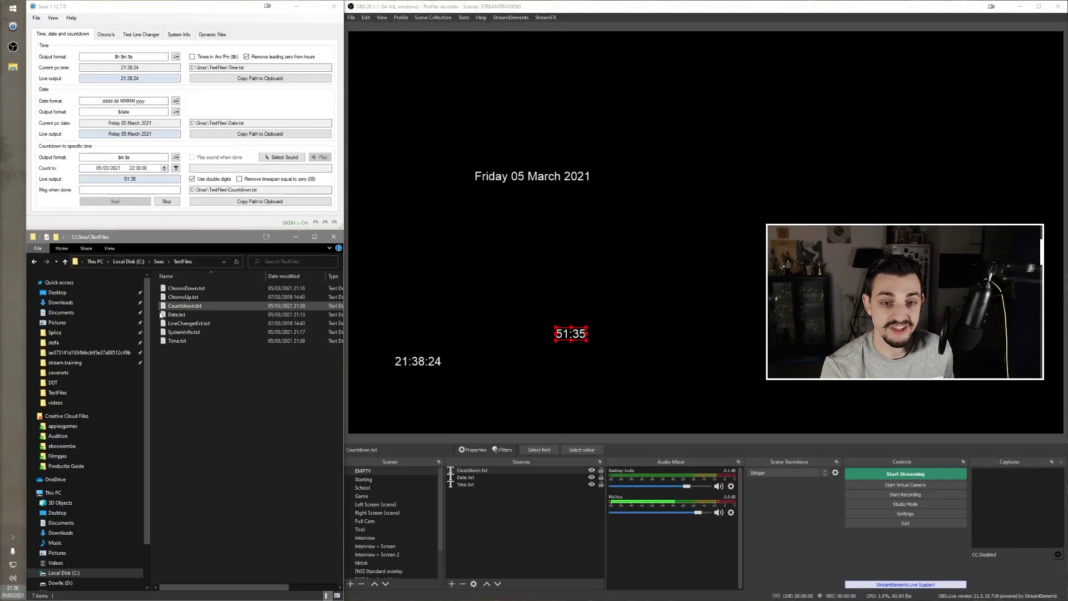
- Change the font of the Countdown.txt text source to Abolition Oblique
{"action": "right_click", "coordinate": [483, 471]}
{"action": "left_click", "coordinate": [521, 468]}
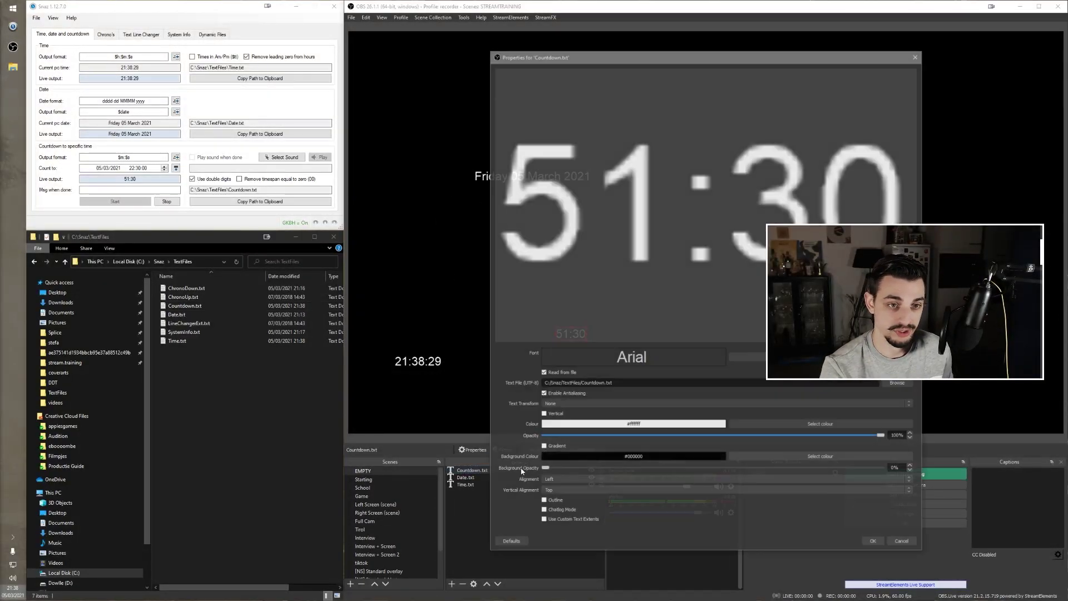
{"action": "left_click", "coordinate": [747, 357]}
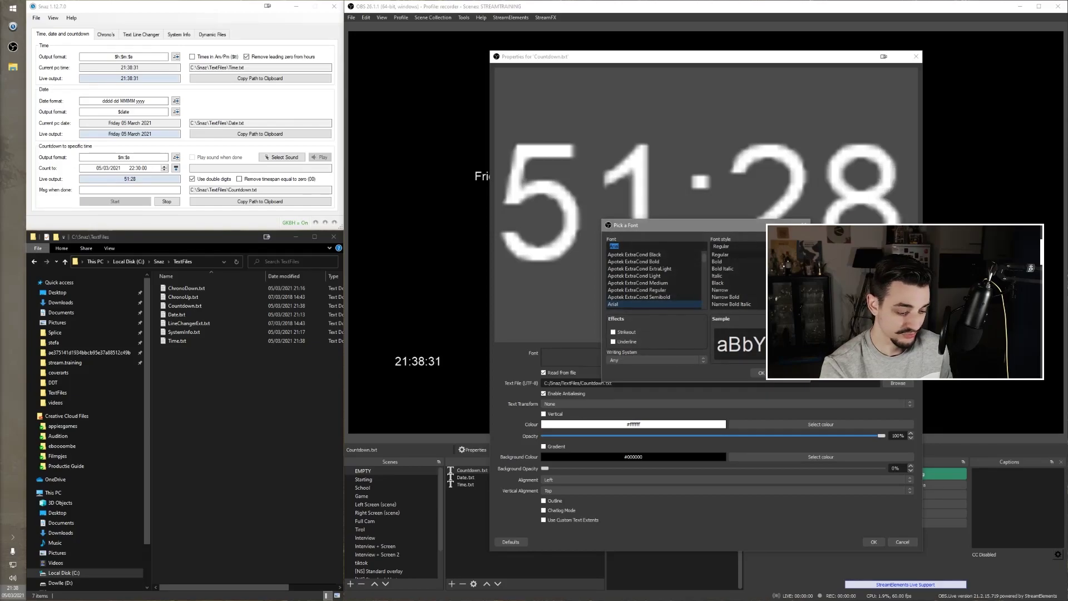
{"action": "scroll", "coordinate": [640, 267], "scroll_direction": "up", "scroll_amount": 5}
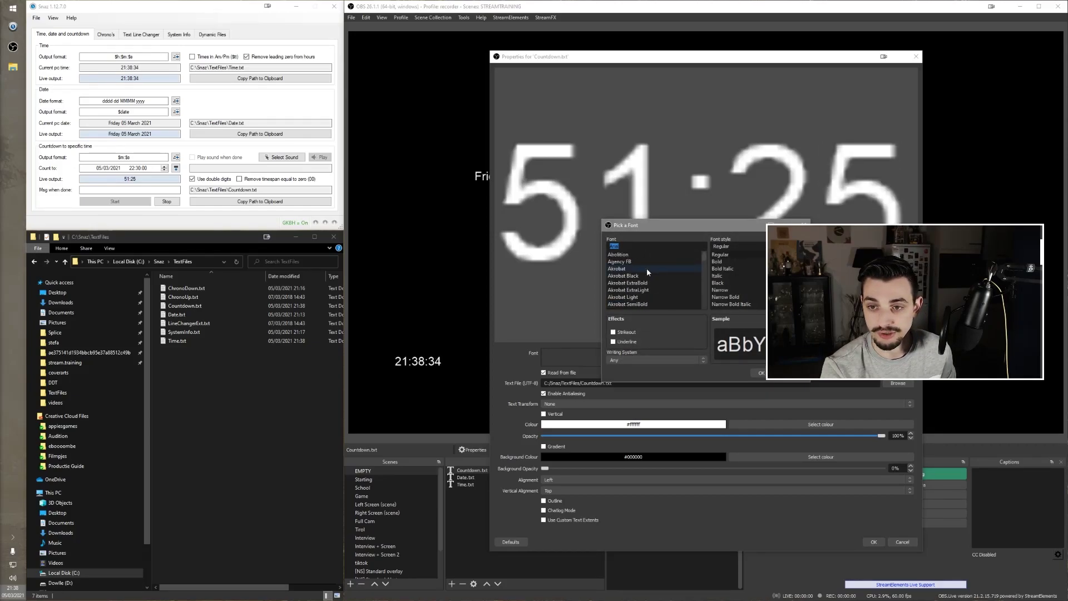
{"action": "left_click", "coordinate": [618, 254]}
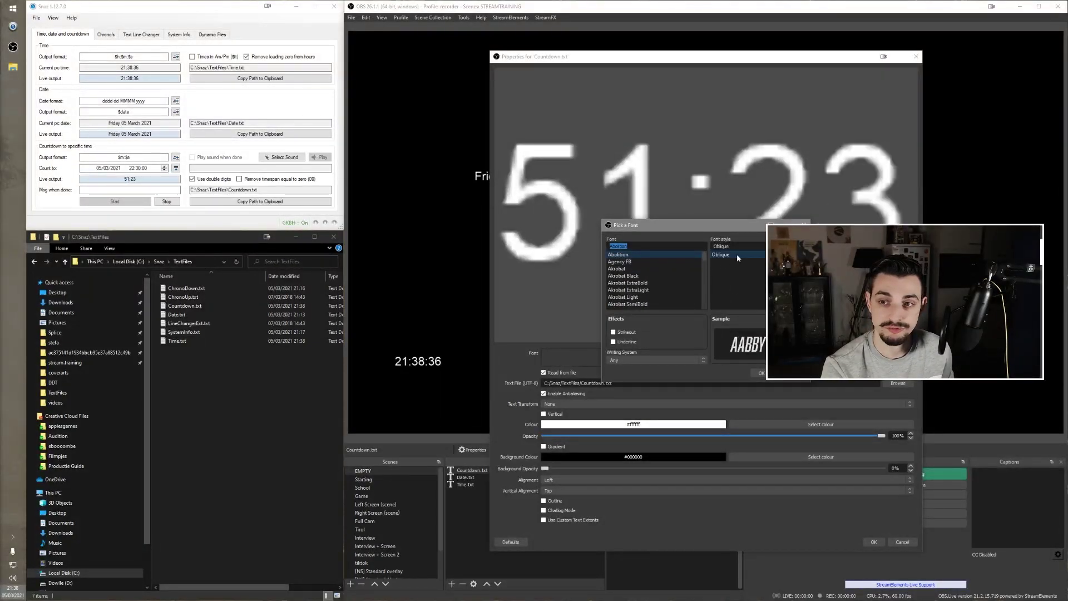
{"action": "left_click", "coordinate": [760, 373]}
{"action": "left_click", "coordinate": [873, 541]}
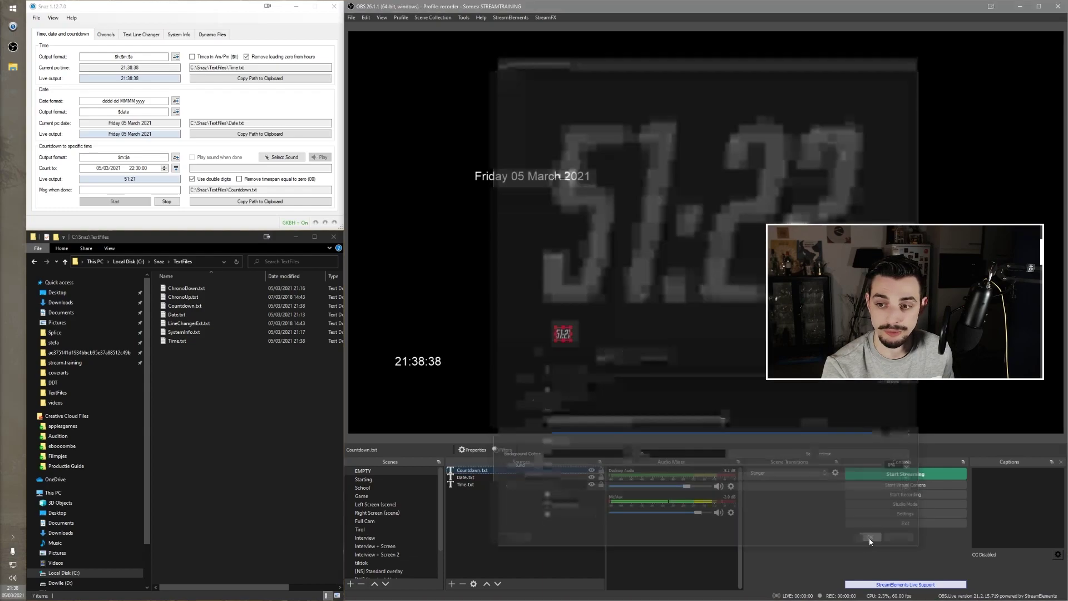
- Increase the font size of the Countdown.txt text source
{"action": "right_click", "coordinate": [475, 469]}
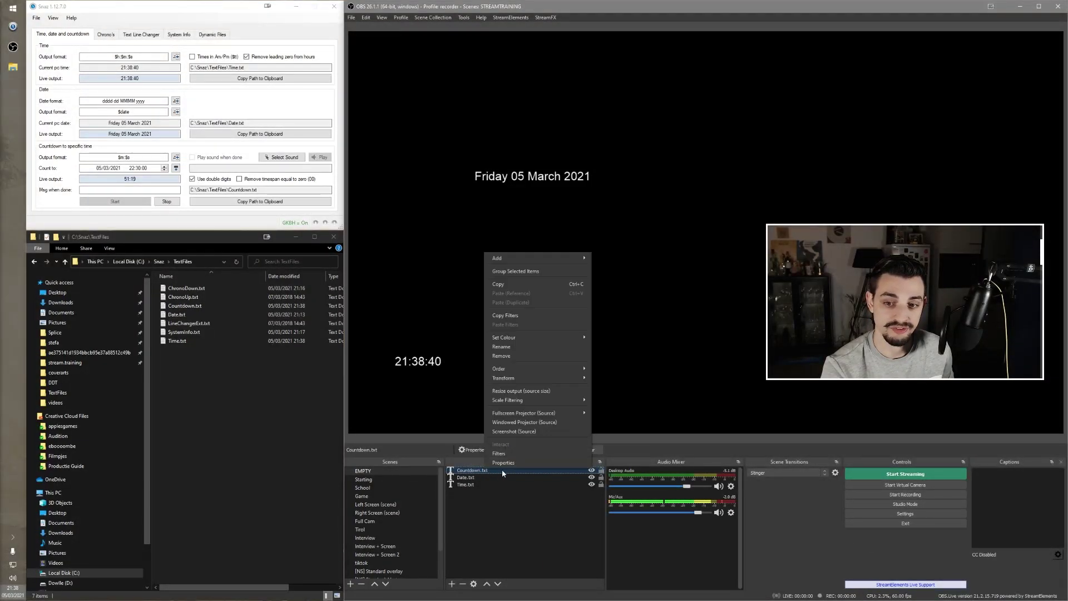
{"action": "left_click", "coordinate": [505, 463]}
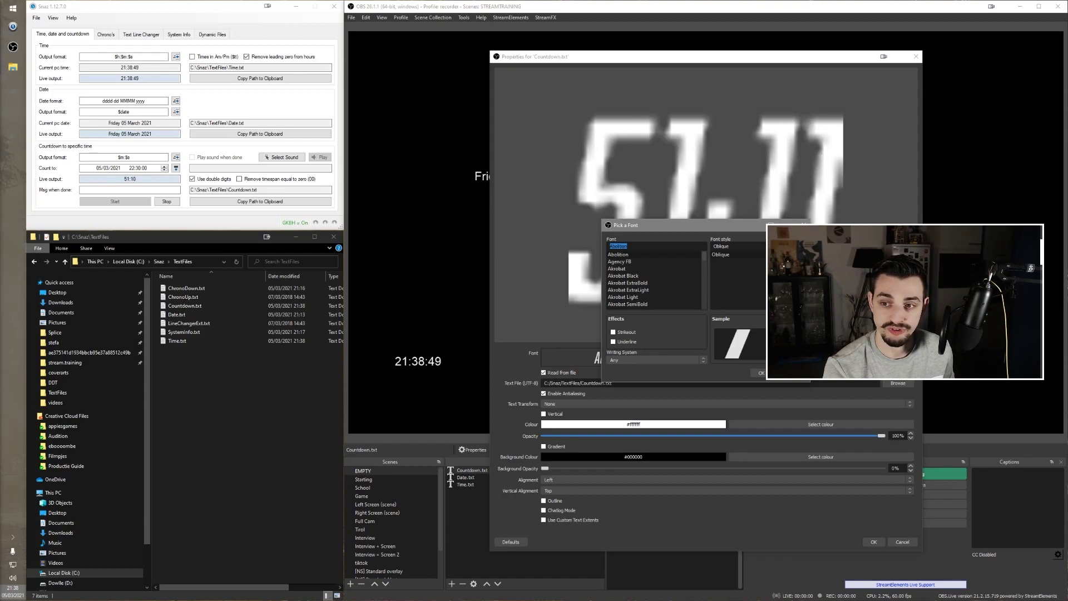
{"action": "left_click", "coordinate": [761, 373]}
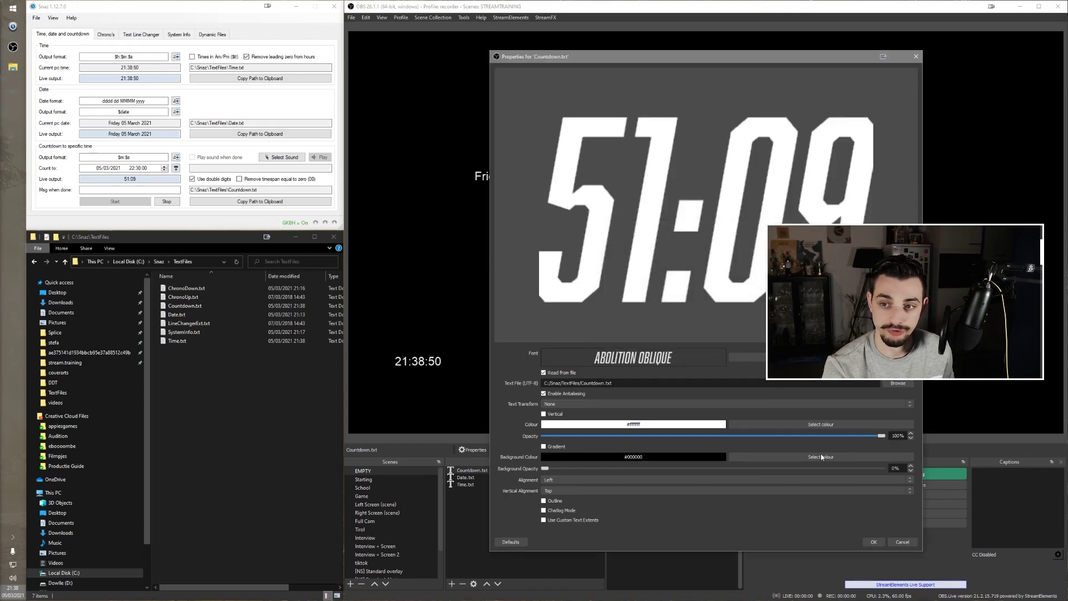
{"action": "left_click", "coordinate": [874, 541]}
- Move the countdown text to the upper-right area of the canvas and deselect it
{"action": "left_click_drag", "start_coordinate": [481, 274], "coordinate": [962, 354]}
{"action": "left_click", "coordinate": [912, 317]}
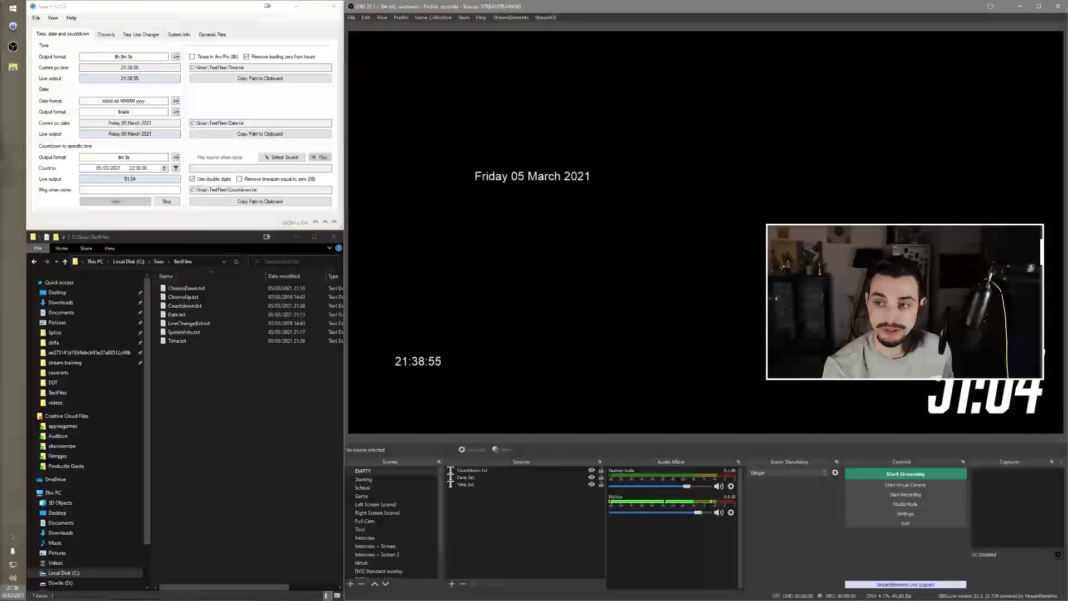
{"action": "left_click_drag", "start_coordinate": [1003, 397], "coordinate": [983, 184]}
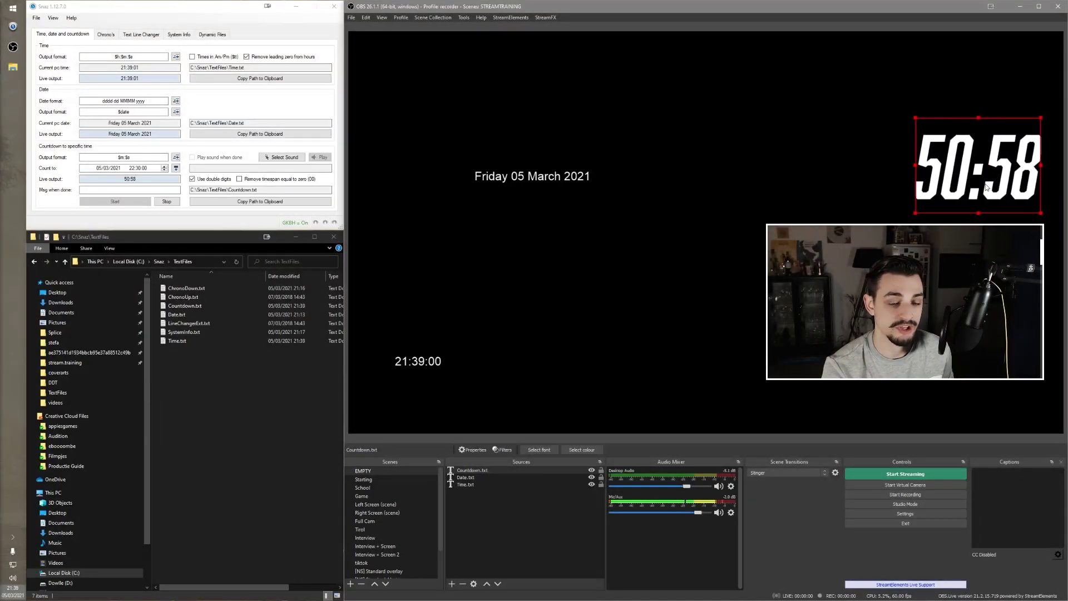
{"action": "left_click", "coordinate": [960, 88]}
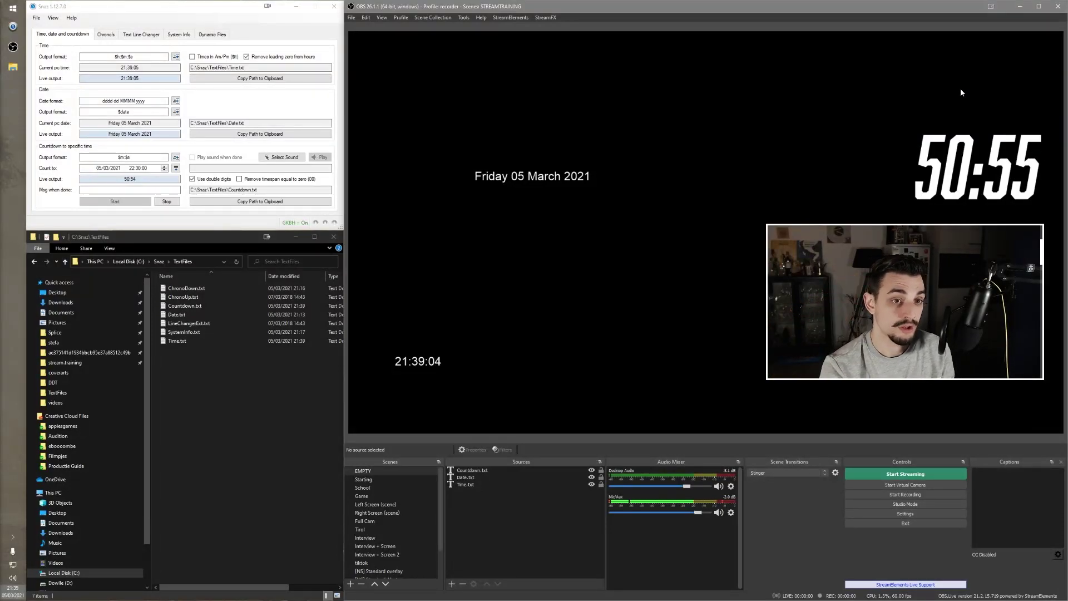
- Check the Countdown.txt text properties against the countdown output format in Snaz
{"action": "right_click", "coordinate": [472, 470]}
{"action": "left_click", "coordinate": [503, 460]}
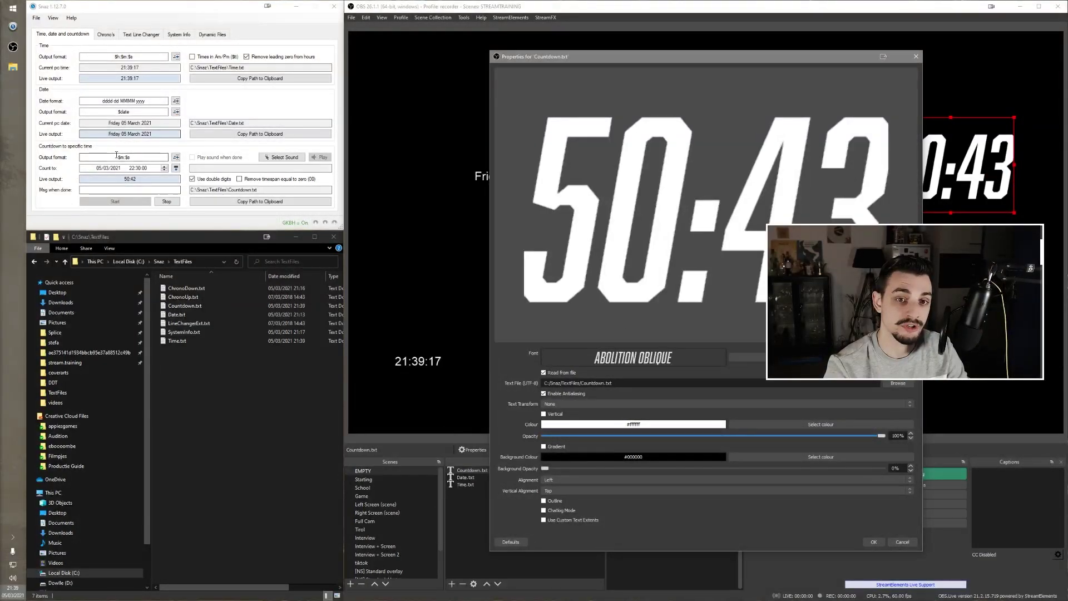
{"action": "left_click", "coordinate": [164, 158]}
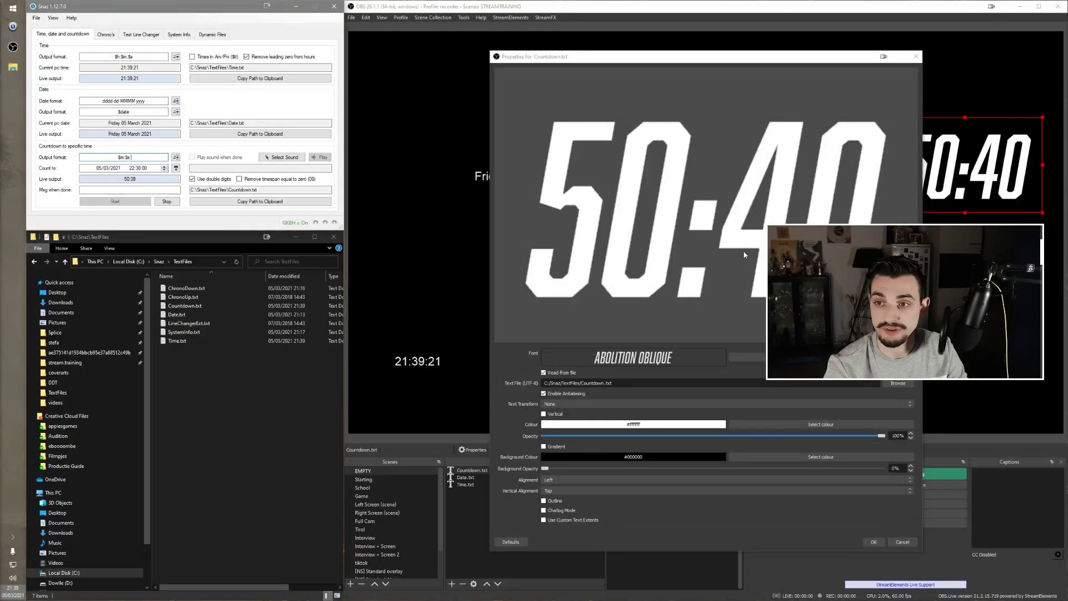
{"action": "left_click", "coordinate": [873, 543]}
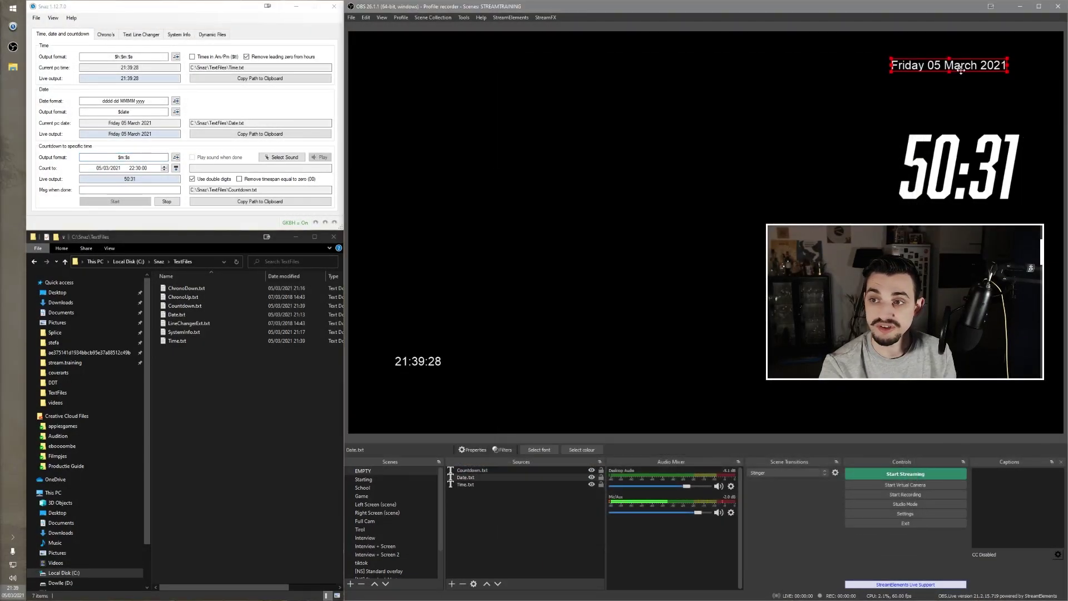
- Place the date above the countdown, and enlarge the clock text and position it in the middle of the canvas
{"action": "left_click", "coordinate": [424, 360]}
{"action": "left_click_drag", "start_coordinate": [424, 359], "coordinate": [999, 87]}
{"action": "left_click_drag", "start_coordinate": [974, 96], "coordinate": [757, 159]}
{"action": "left_click_drag", "start_coordinate": [807, 117], "coordinate": [562, 216]}
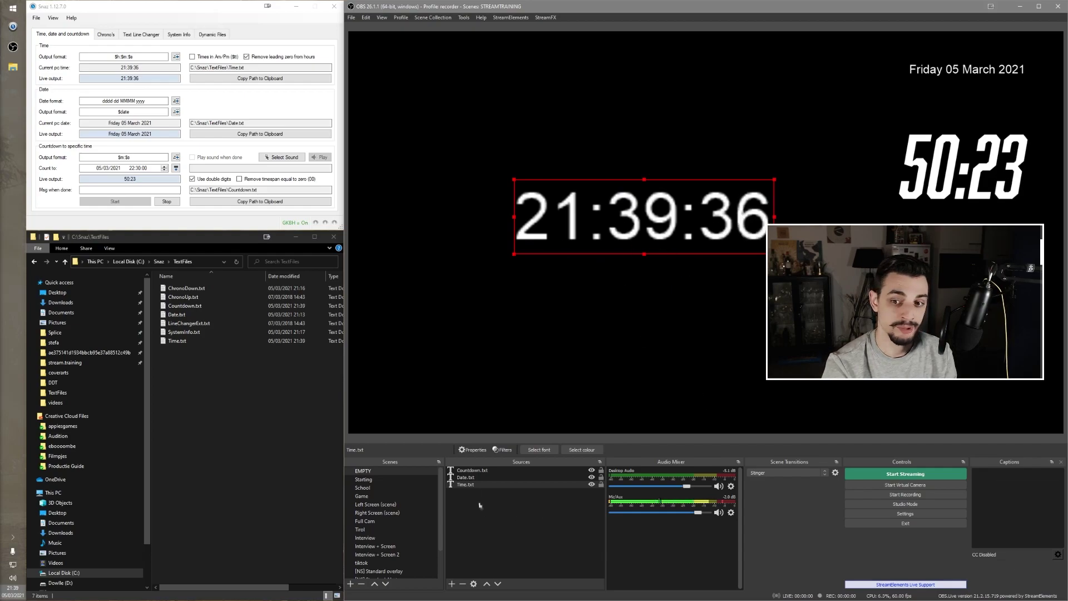
- Increase the font size of the Time.txt text source and place the clock between the date and the countdown on the canvas
{"action": "right_click", "coordinate": [473, 485]}
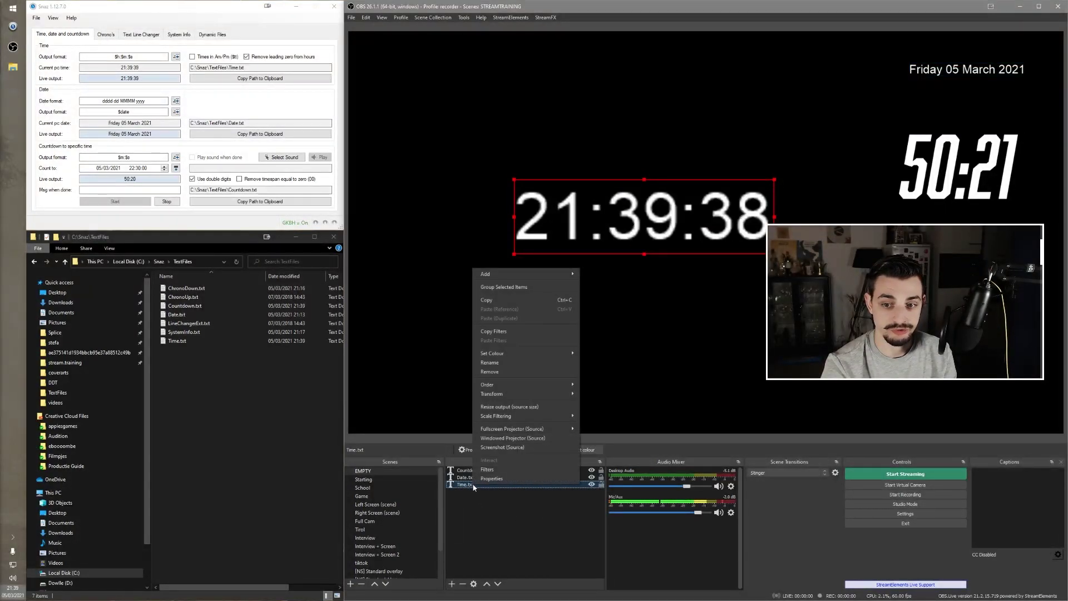
{"action": "left_click", "coordinate": [490, 478]}
{"action": "left_click", "coordinate": [820, 353]}
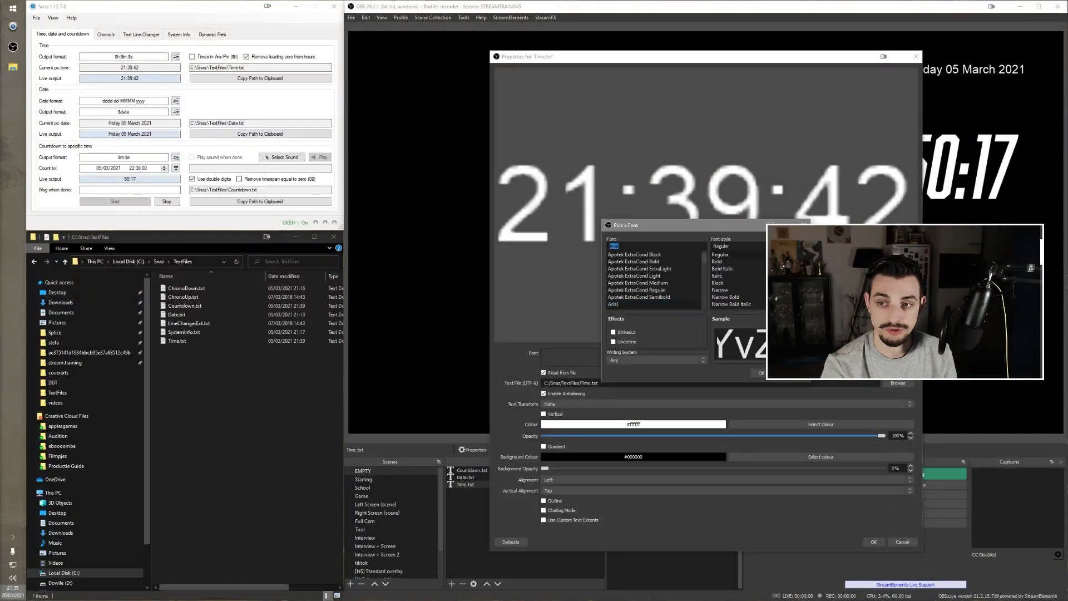
{"action": "left_click", "coordinate": [762, 372]}
{"action": "left_click", "coordinate": [872, 542]}
{"action": "left_click_drag", "start_coordinate": [539, 226], "coordinate": [919, 103]}
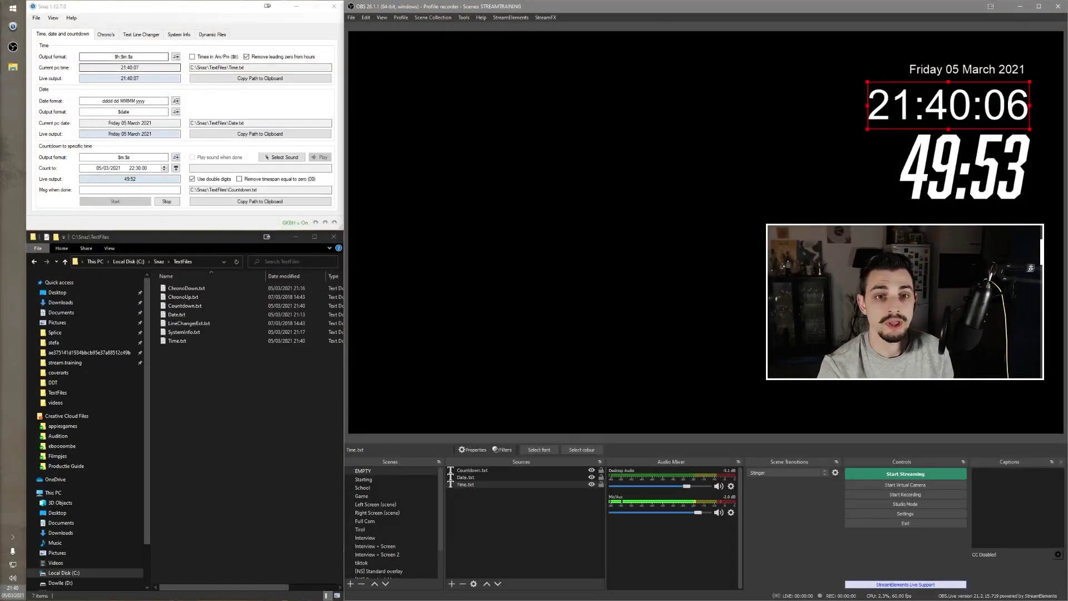
- Show the chrono settings in Snaz and add ChronoDown.txt and ChronoUp.txt from the TextFiles folder to the OBS scene as text sources
{"action": "left_click", "coordinate": [110, 36]}
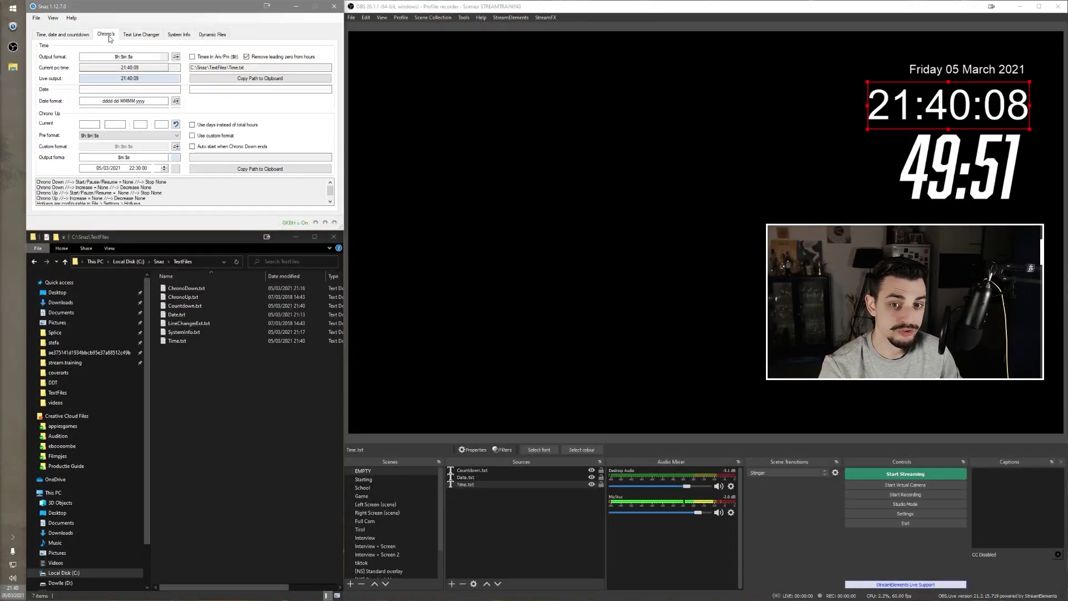
{"action": "mouse_move", "coordinate": [187, 287]}
{"action": "left_mouse_down"}
{"action": "mouse_move", "coordinate": [388, 236]}
{"action": "mouse_move", "coordinate": [434, 184]}
{"action": "left_mouse_up"}
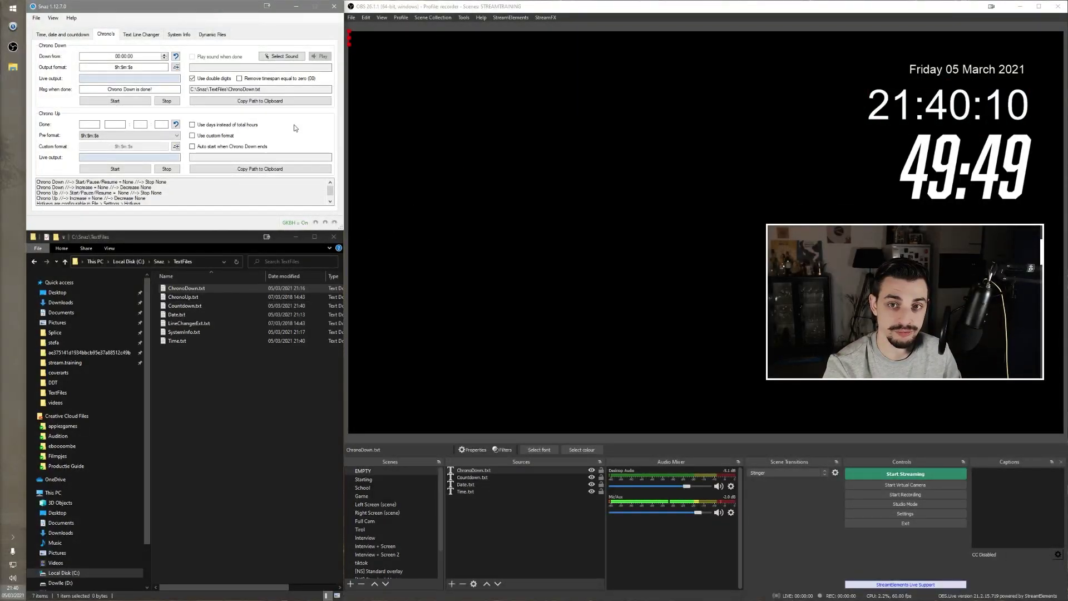
{"action": "left_click_drag", "start_coordinate": [183, 297], "coordinate": [609, 212]}
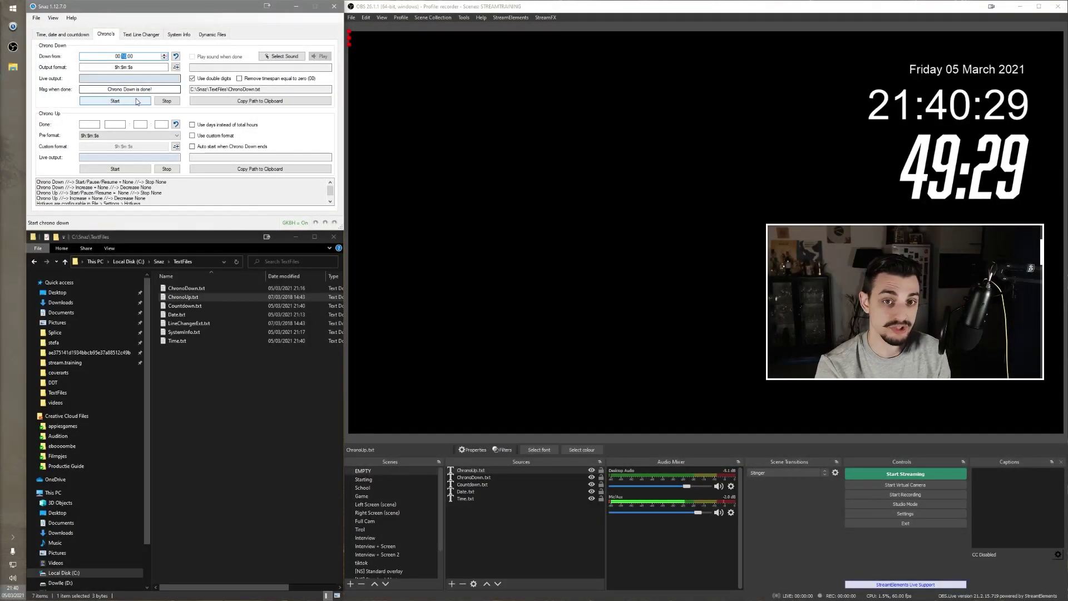
- Start the Chrono Down from 00:10:00, then enlarge its text and place it in the upper-left area of the canvas
{"action": "left_click", "coordinate": [134, 102]}
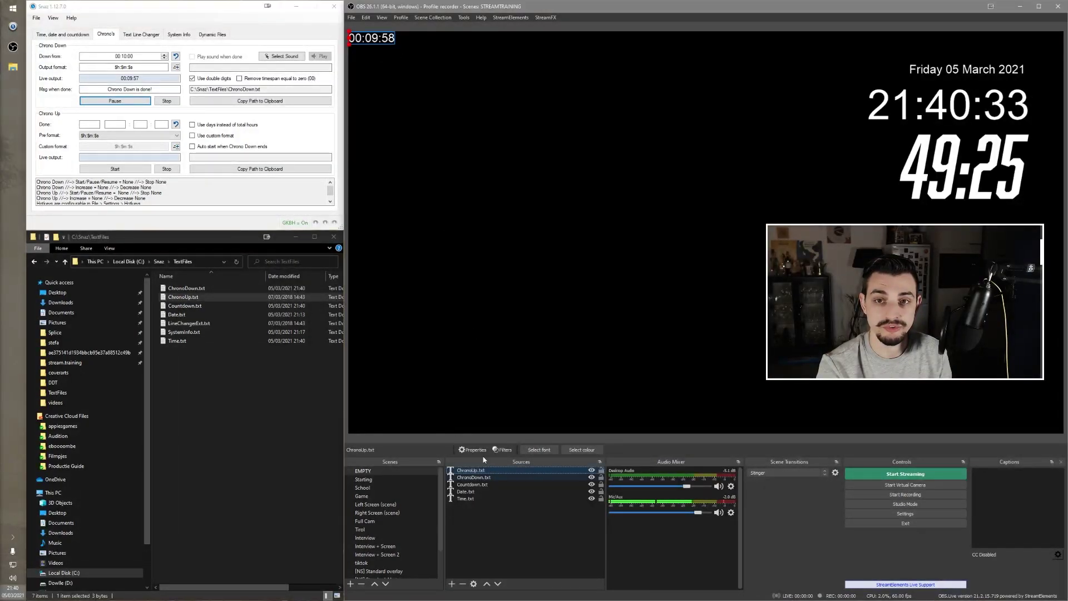
{"action": "left_click_drag", "start_coordinate": [380, 41], "coordinate": [739, 168]}
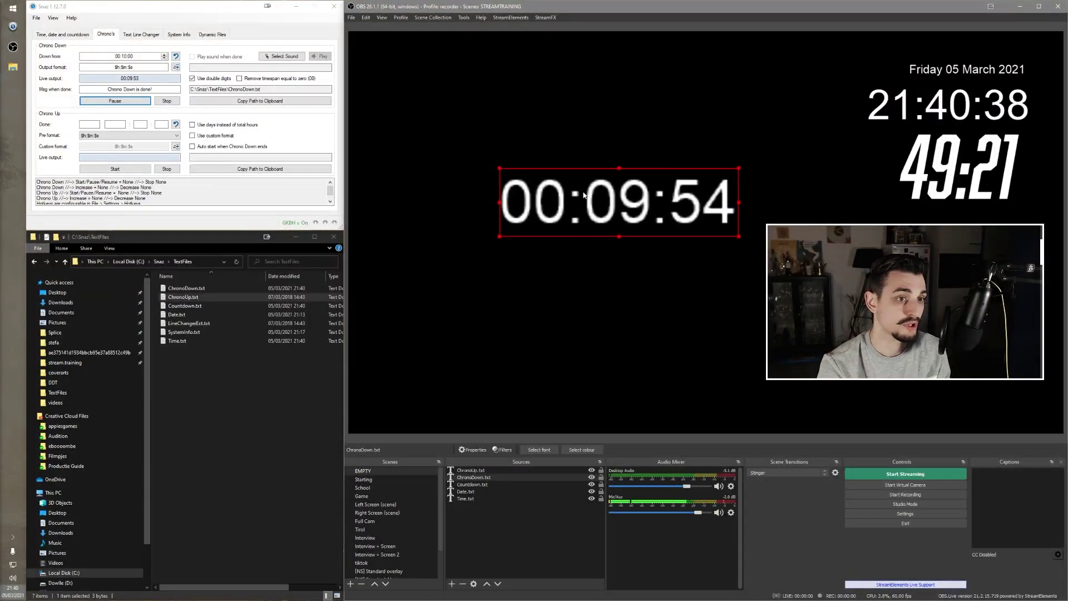
{"action": "left_click_drag", "start_coordinate": [640, 212], "coordinate": [538, 141]}
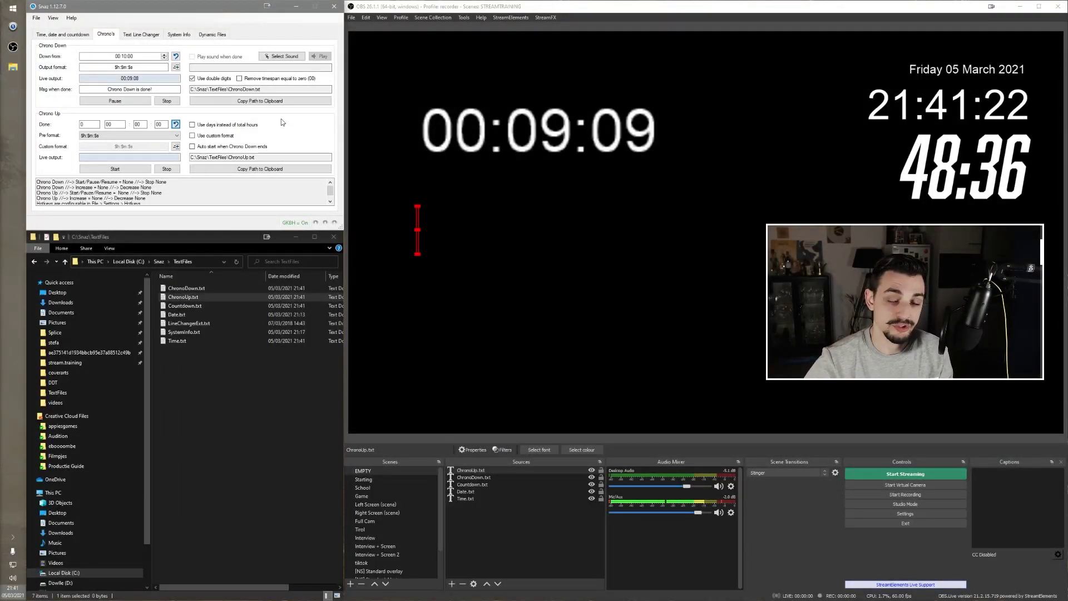
- Start the Chrono Up timer in Snaz
{"action": "left_click", "coordinate": [115, 169]}
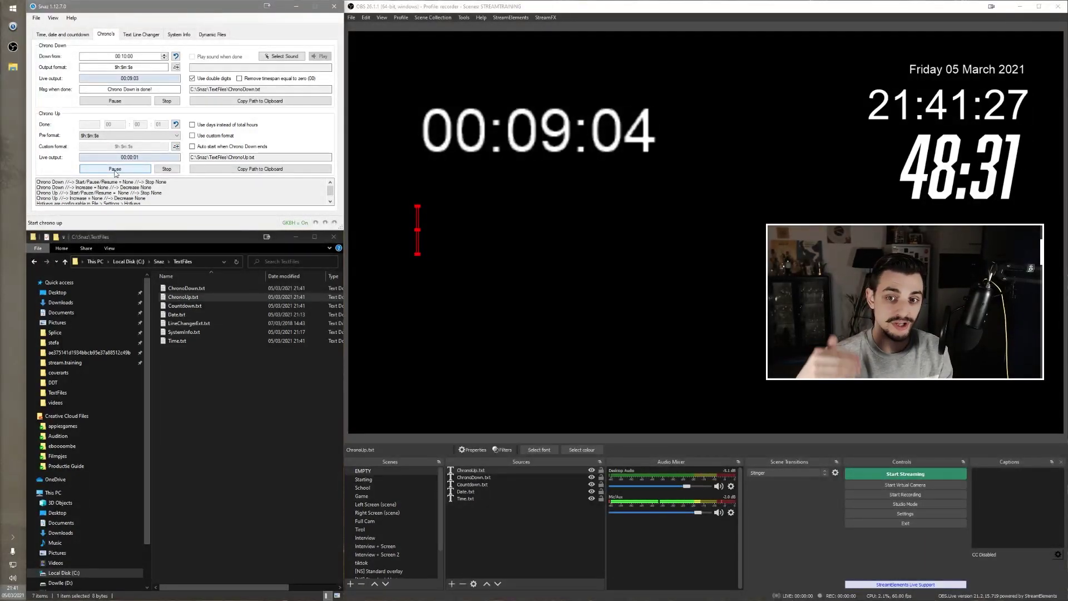